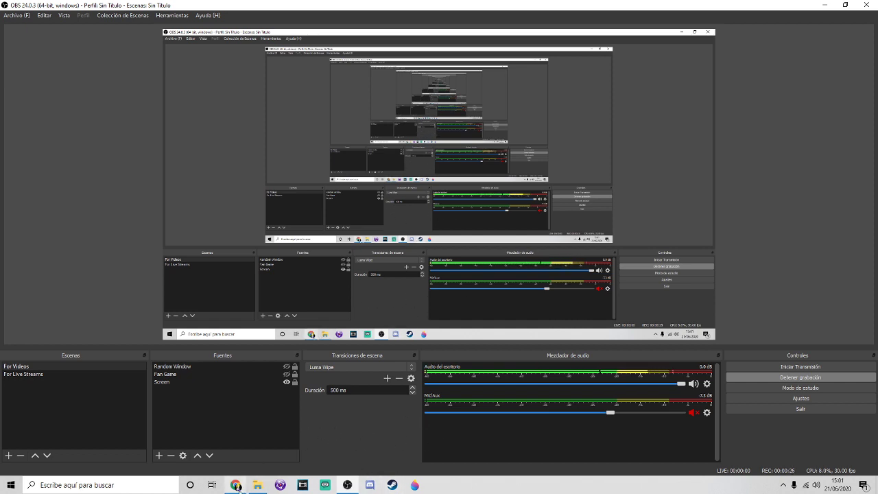
# Step: Open the Boost For All Characters mod page from Sonic 3 A.I.R's New & Updated list
pyautogui.moveTo(236, 485)
pyautogui.click(332, 449)
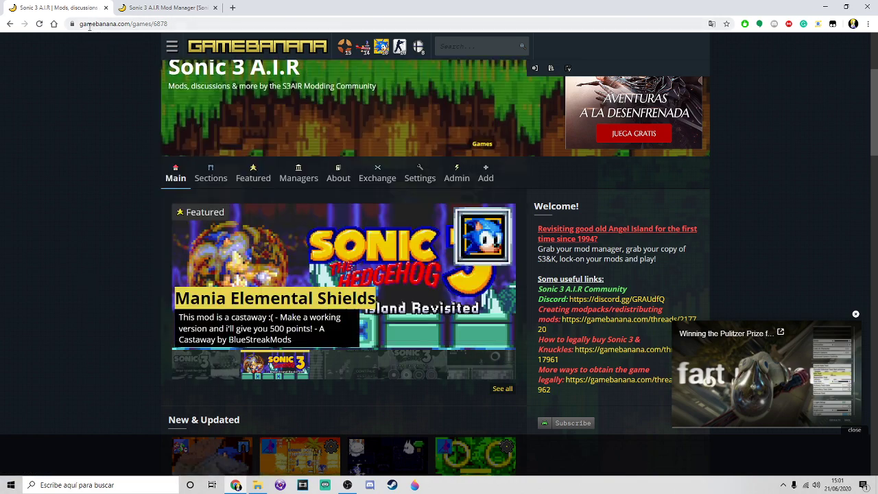
pyautogui.scroll(-3, 164, 341)
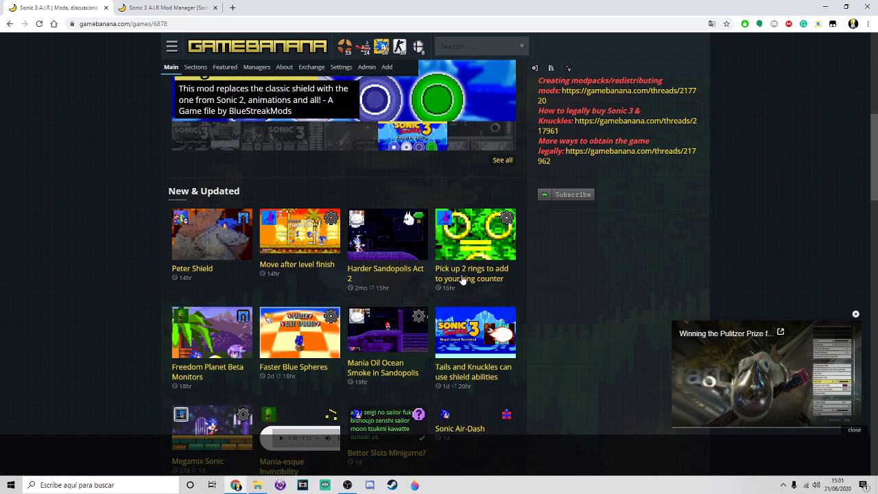
pyautogui.scroll(-3, 219, 268)
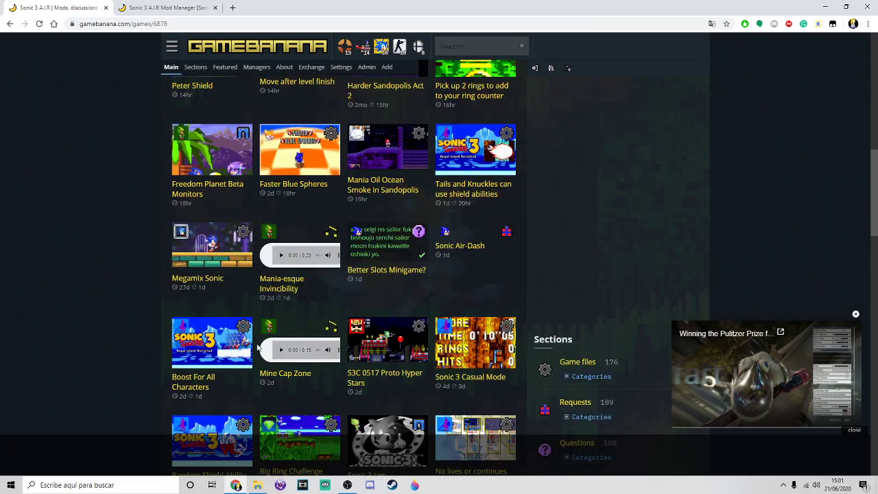
pyautogui.click(202, 355)
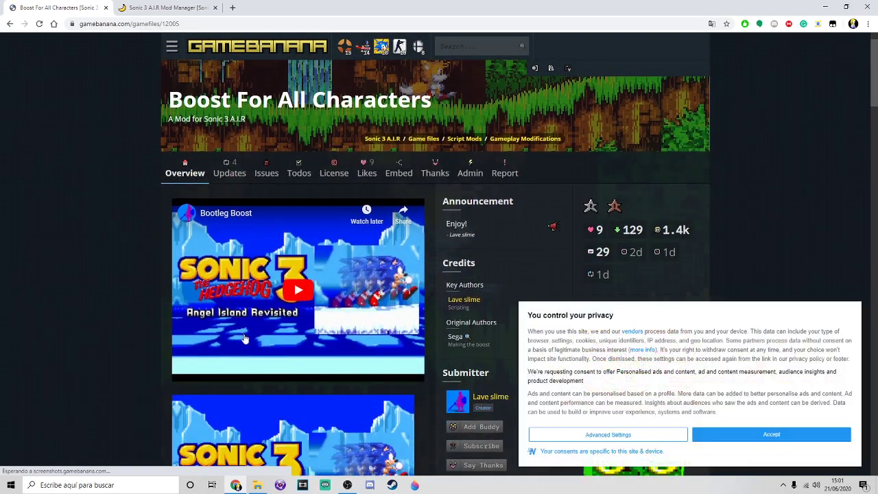
# Step: Download boost_v5.zip through its Manual Download link in the mod's Files section
pyautogui.scroll(-3, 240, 339)
pyautogui.scroll(-7, 247, 336)
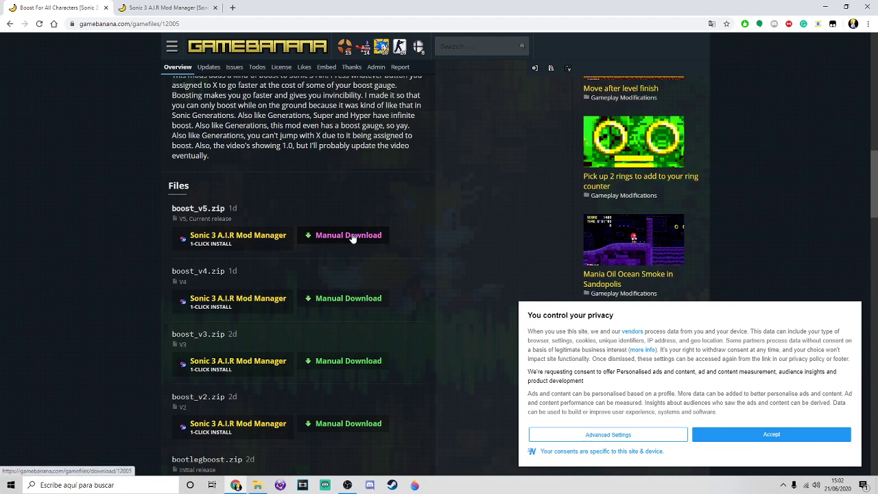
pyautogui.click(308, 237)
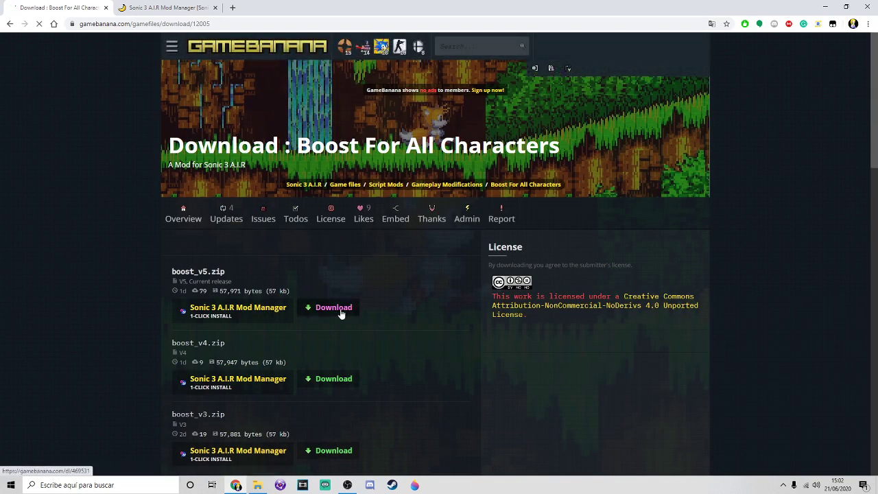
pyautogui.scroll(-3, 330, 343)
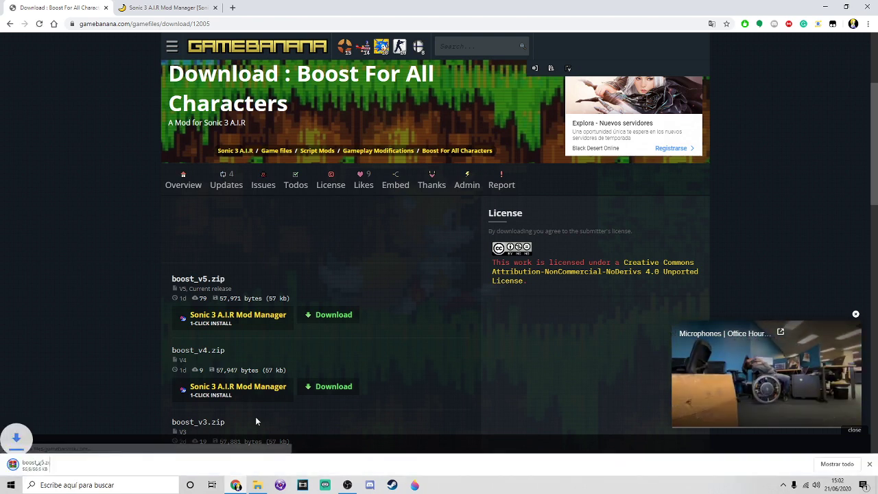
# Step: Bring up the Sonic3AIR folder in File Explorer via a %appdata% Start search
pyautogui.click(255, 483)
pyautogui.click(11, 484)
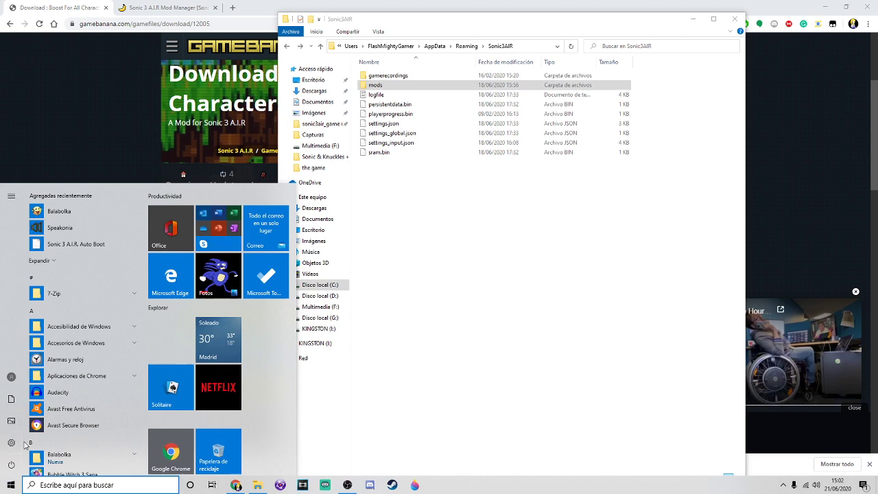
pyautogui.write('%appdat')
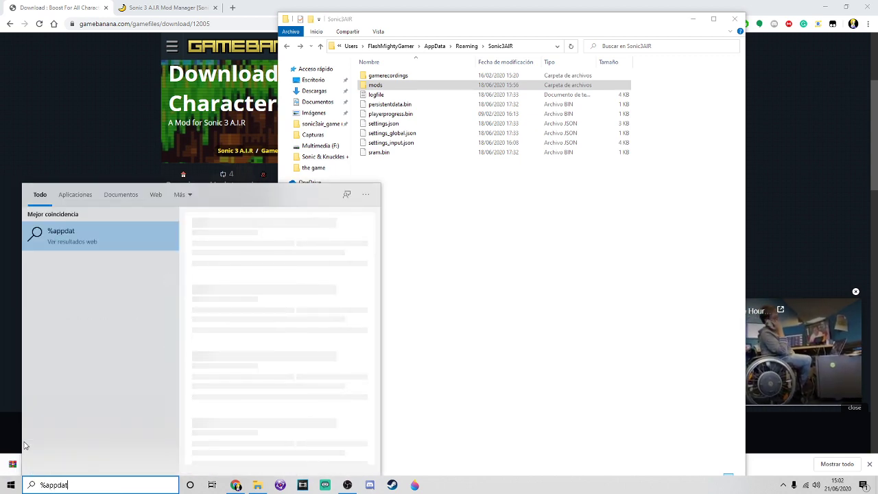
pyautogui.write('a%')
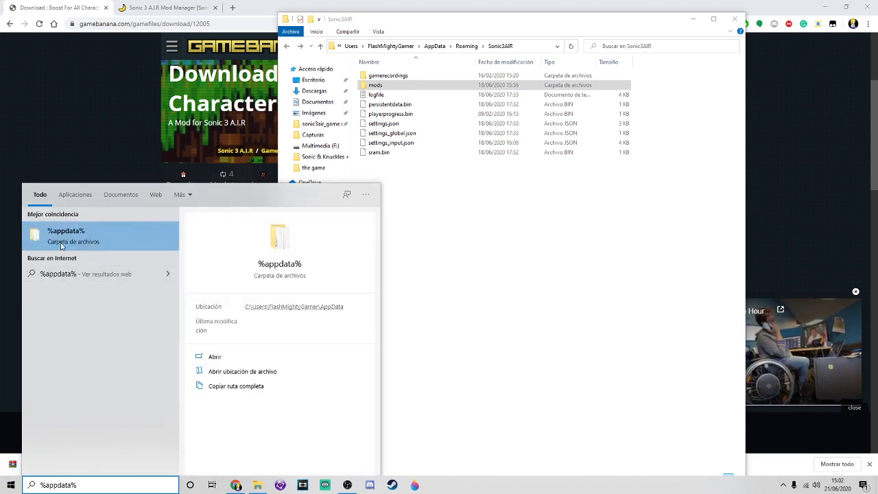
pyautogui.click(61, 245)
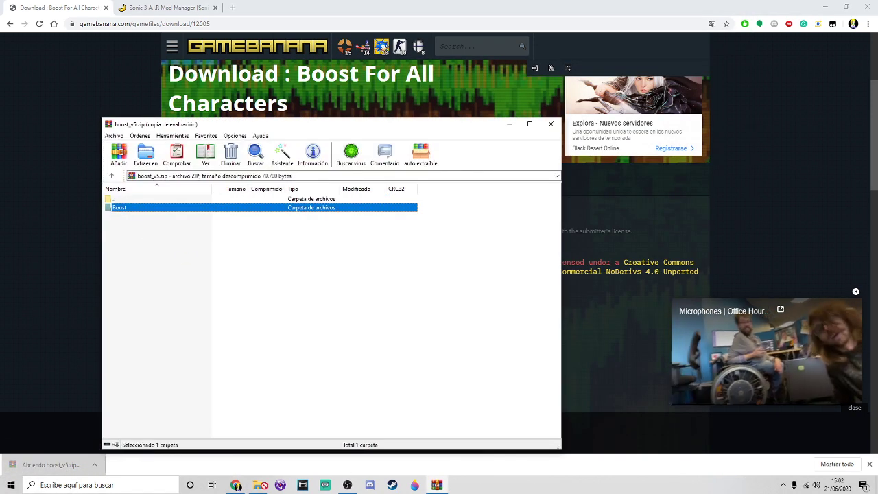
# Step: Drag the Boost folder from boost_v5.zip into Sonic3AIR's mods folder, then close WinRAR
pyautogui.moveTo(120, 207)
pyautogui.mouseDown()
pyautogui.moveTo(261, 485)
pyautogui.moveTo(417, 153)
pyautogui.moveTo(407, 161)
pyautogui.mouseUp()
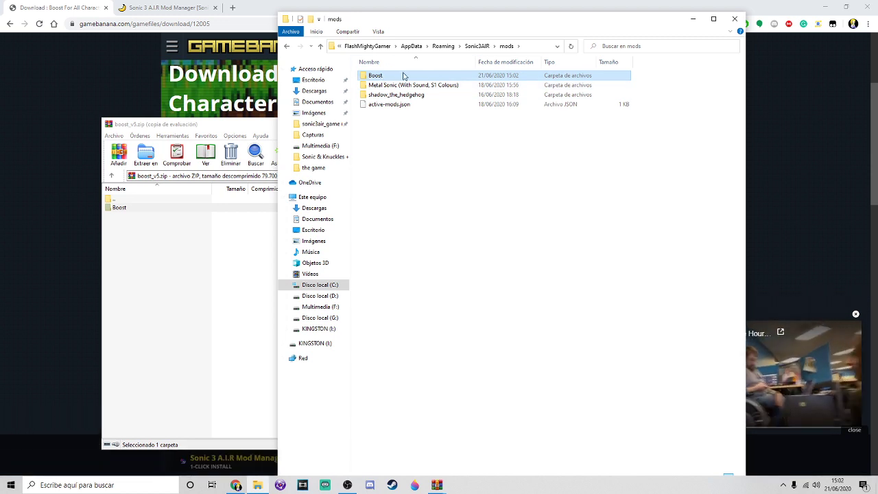
pyautogui.click(224, 122)
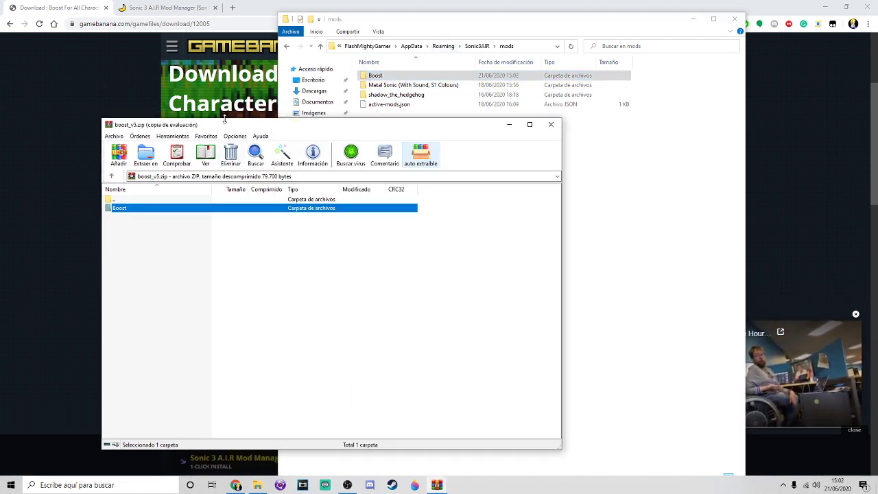
pyautogui.click(549, 125)
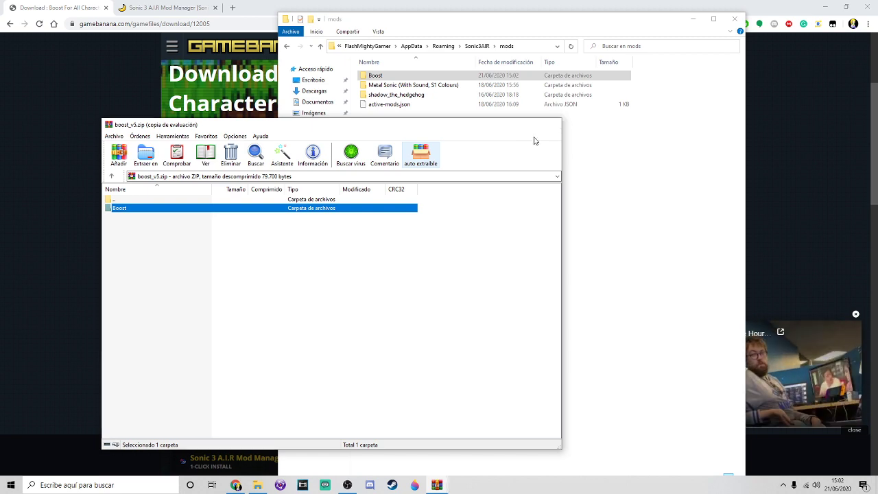
pyautogui.click(87, 315)
pyautogui.click(198, 5)
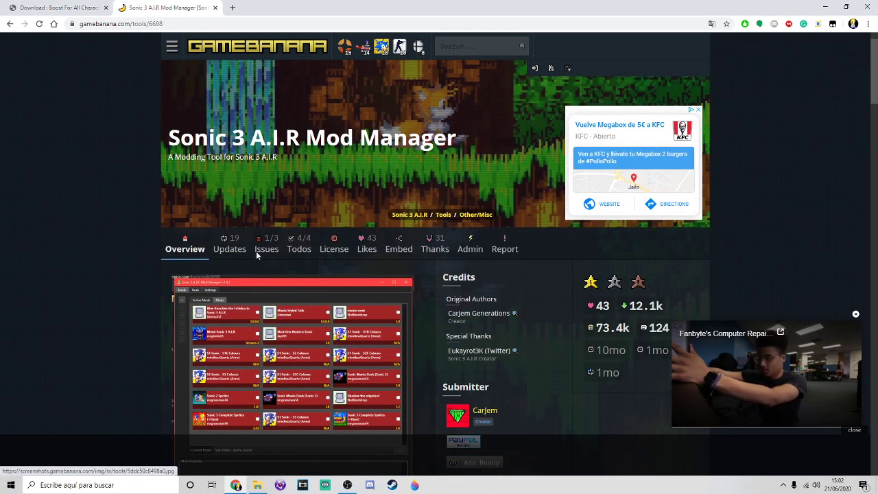
# Step: Read the Mod Manager page's Install Notes, then go back to the Boost For All Characters tab
pyautogui.scroll(-8, 330, 291)
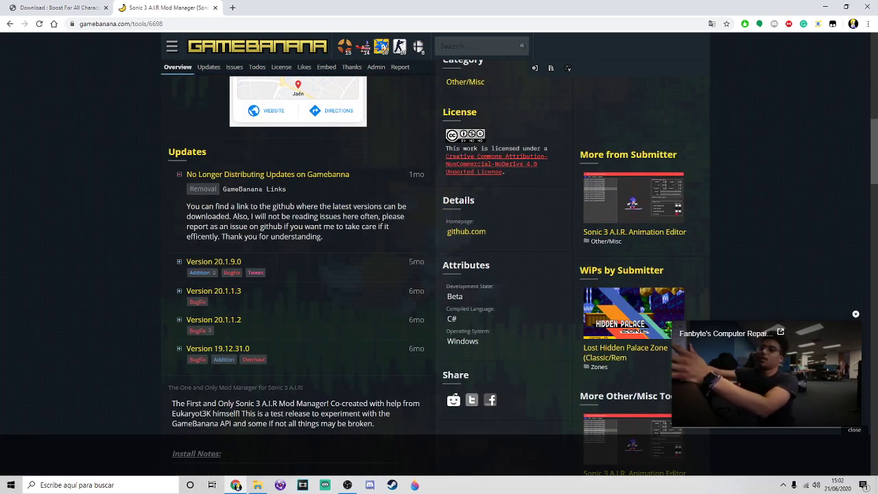
pyautogui.scroll(-3, 211, 254)
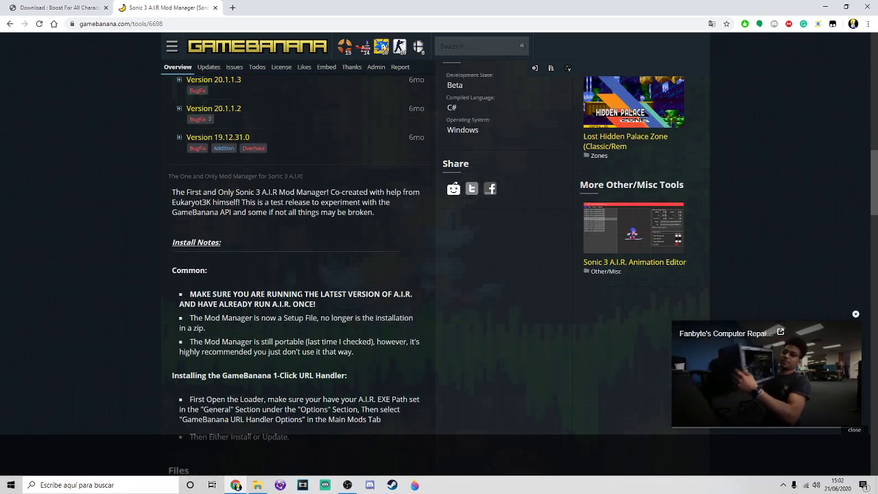
pyautogui.scroll(4, 121, 206)
pyautogui.hotkey('ctrl', 'shift', 'Tab')
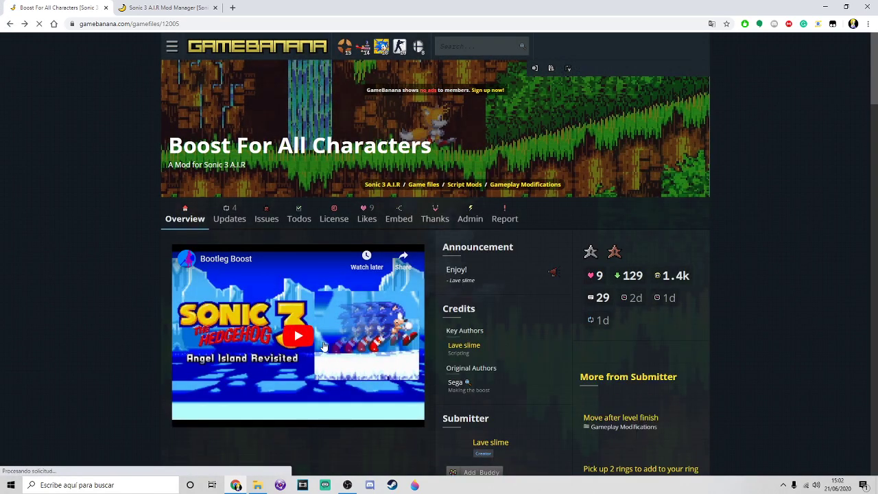
# Step: Search Start for 'sonic 3 a.i.r' and launch the Sonic 3 A.I.R. Mod Manager
pyautogui.press('super')
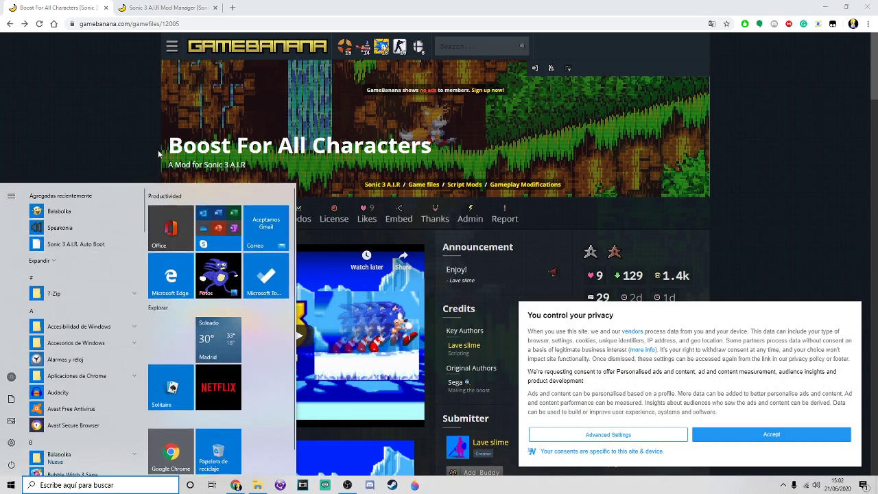
pyautogui.write('sonic 3 ')
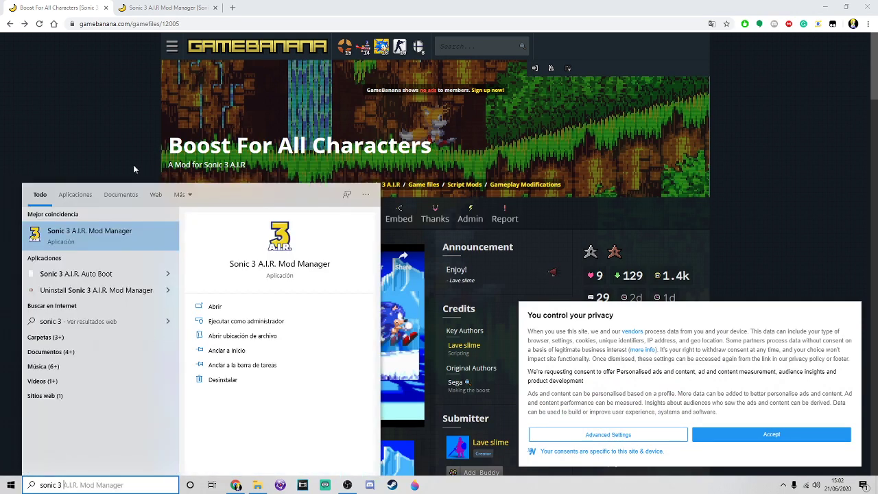
pyautogui.write('a.')
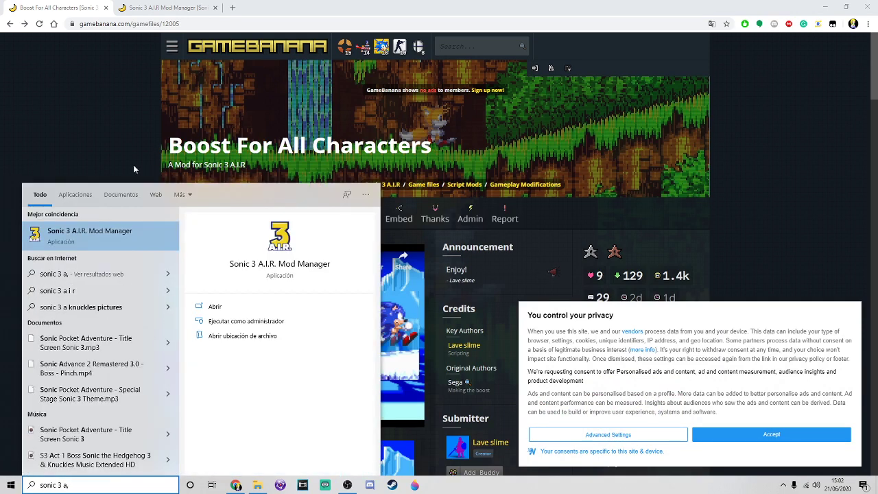
pyautogui.write('i.r')
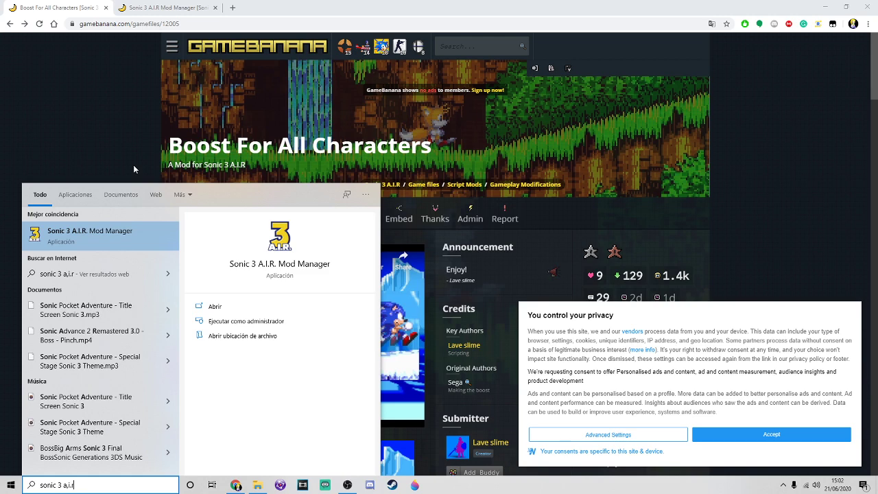
pyautogui.press('Return')
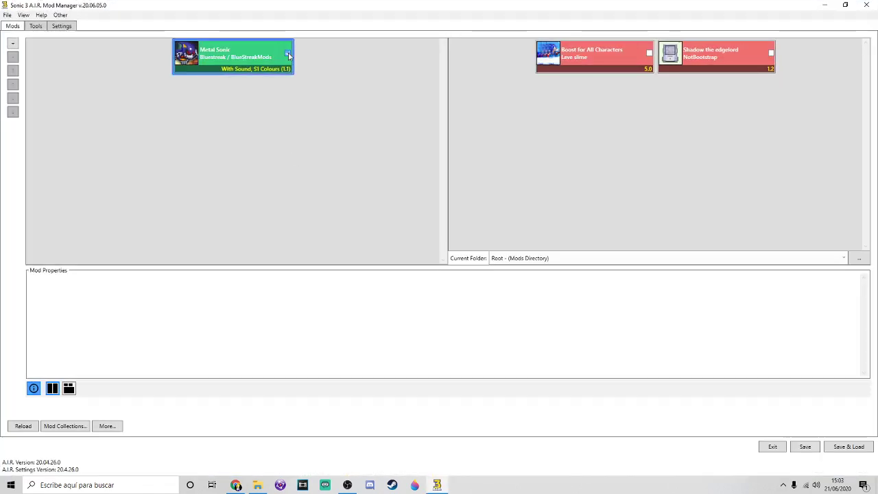
# Step: Deactivate Metal Sonic, move Boost for All Characters into the active mods, and save
pyautogui.click(288, 54)
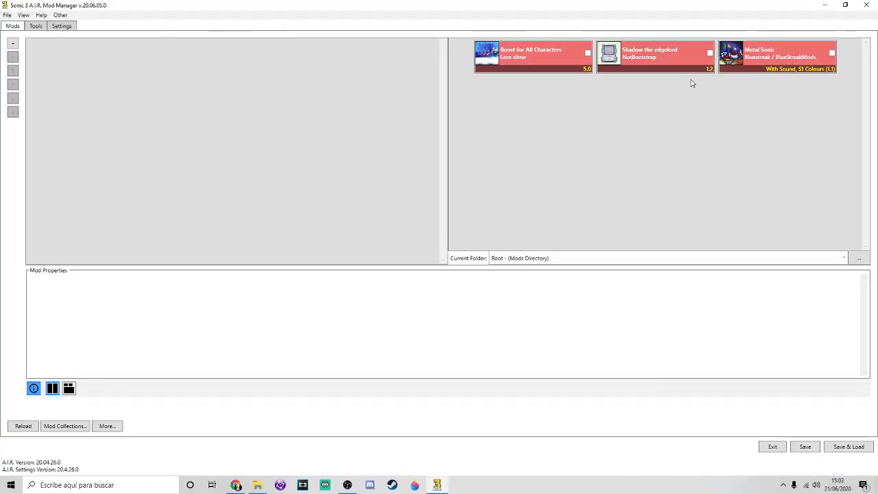
pyautogui.click(541, 65)
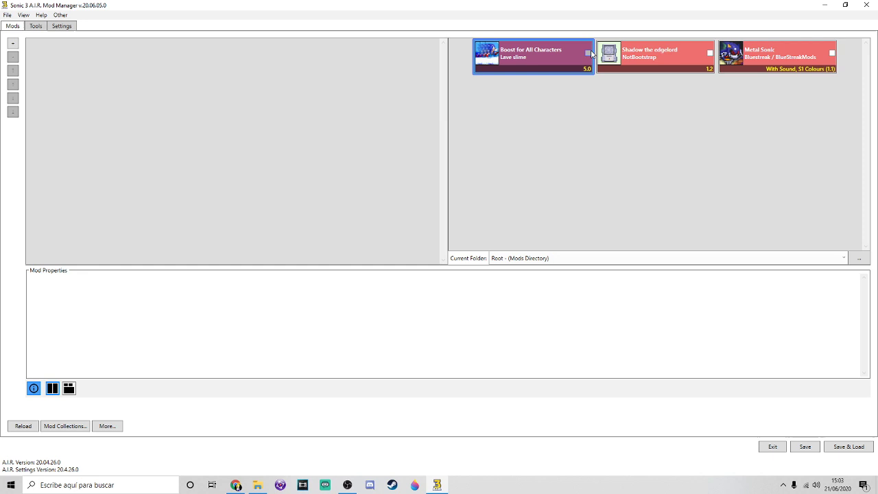
pyautogui.moveTo(576, 56); pyautogui.dragTo(264, 63)
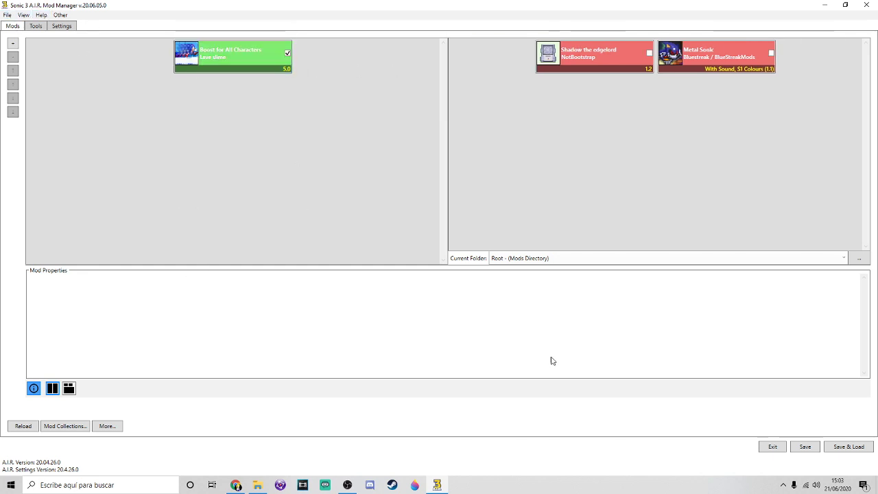
pyautogui.click(803, 447)
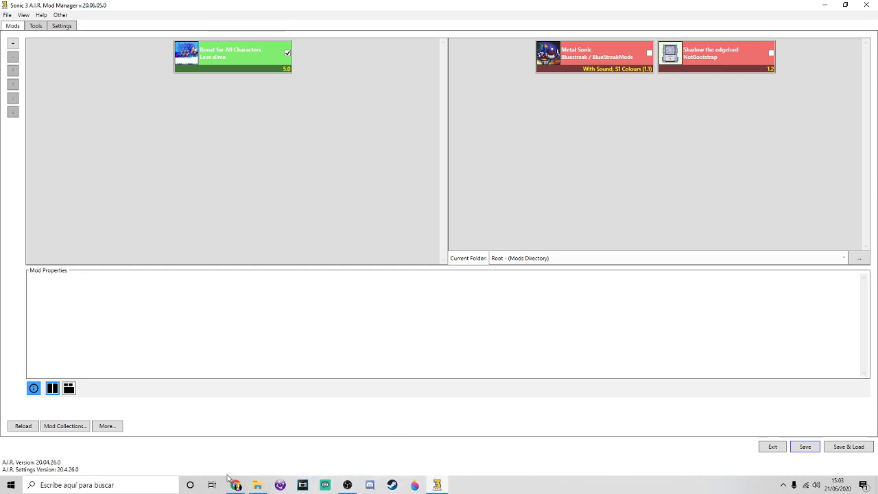
pyautogui.click(264, 488)
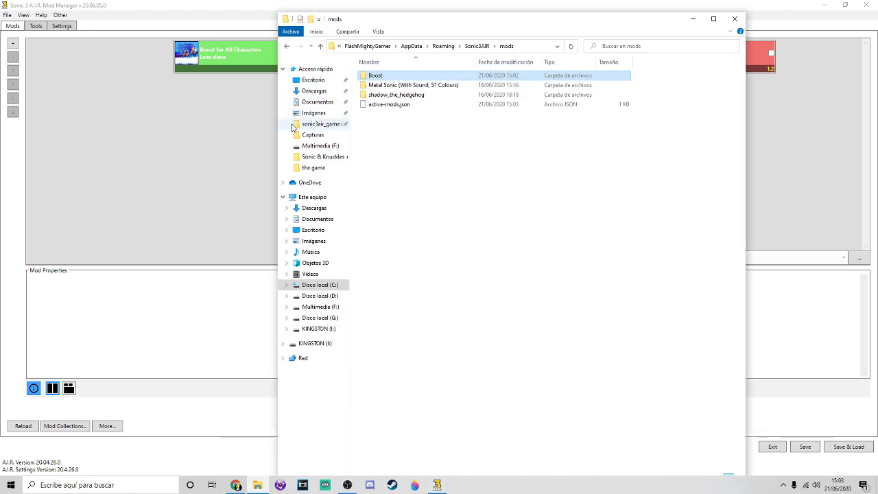
# Step: Browse the sonic3air_game (1) folder, then minimize File Explorer
pyautogui.click(315, 125)
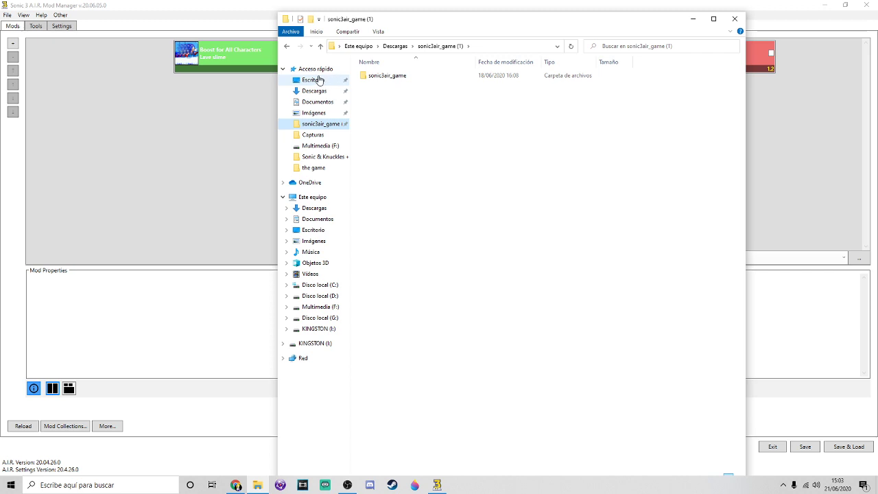
pyautogui.click(87, 98)
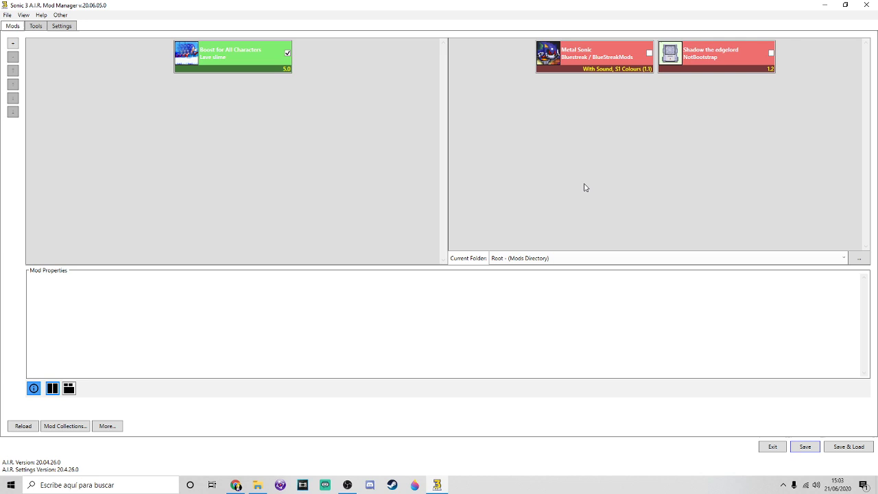
# Step: Save the mod setup and start Sonic 3 A.I.R. with Save & Load, dismissing Explorer
pyautogui.click(806, 447)
pyautogui.click(850, 449)
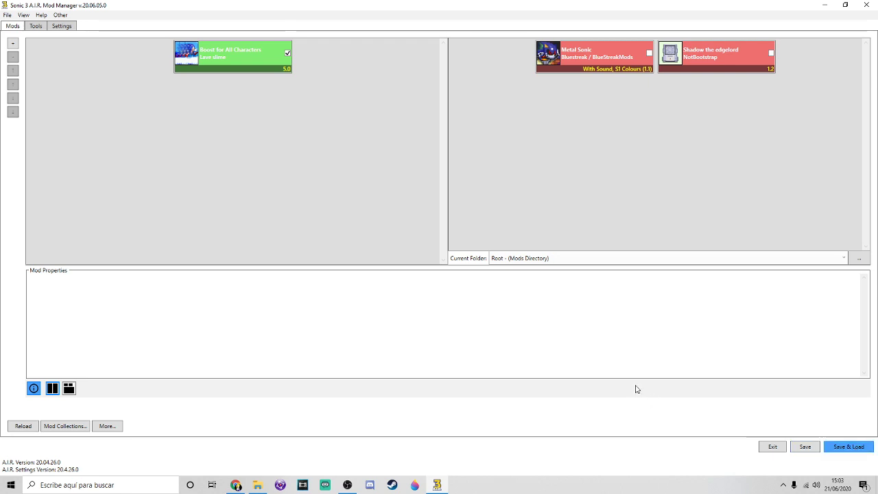
pyautogui.click(693, 18)
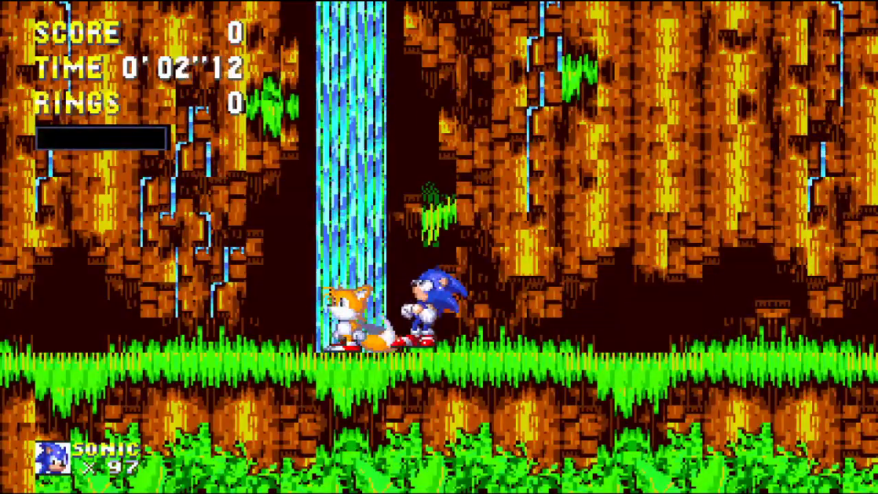
# Step: Run Sonic through Angel Island Act 1, boosting, collecting rings, and jumping the Rhinobot and spikes
pyautogui.press('Right')
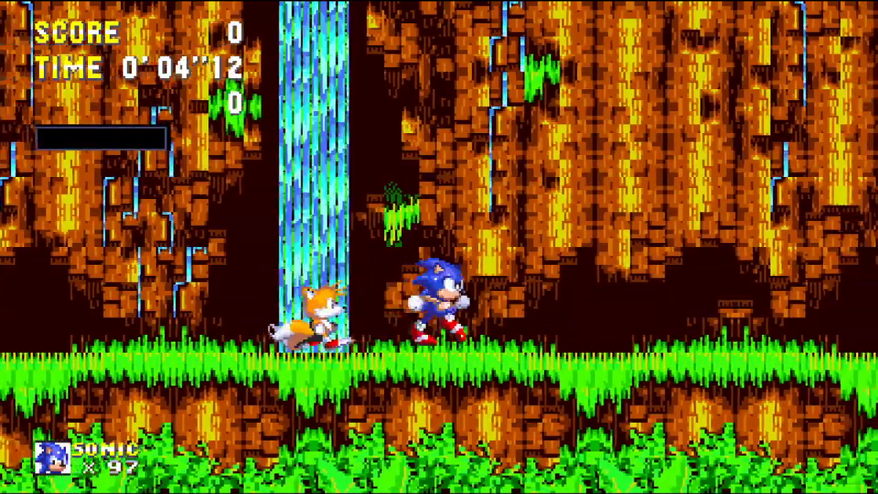
pyautogui.press('a')
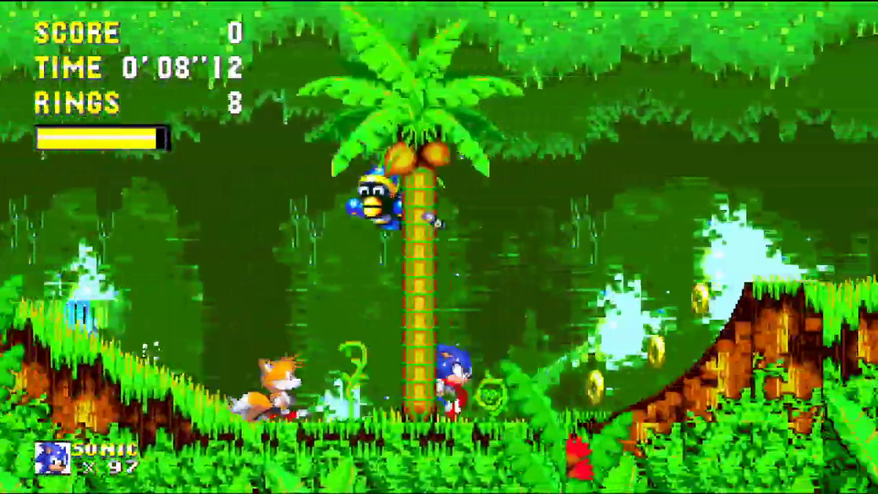
pyautogui.press('a')
pyautogui.press('Right')
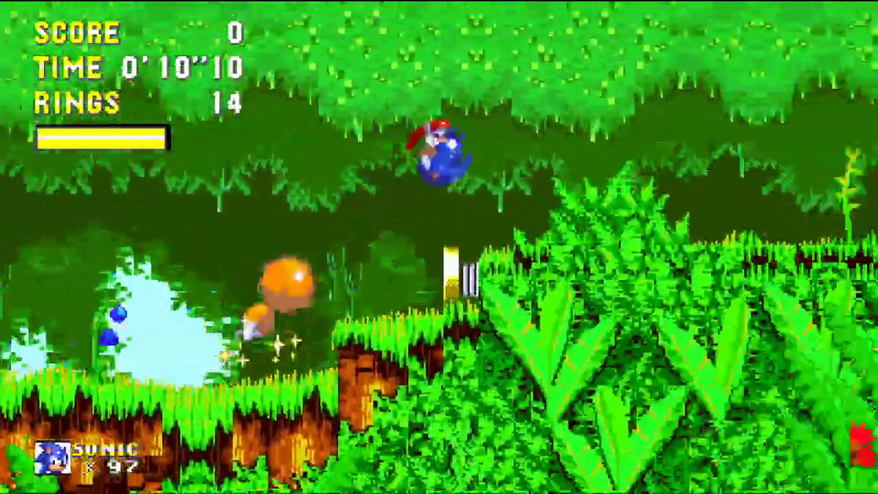
pyautogui.press('Right')
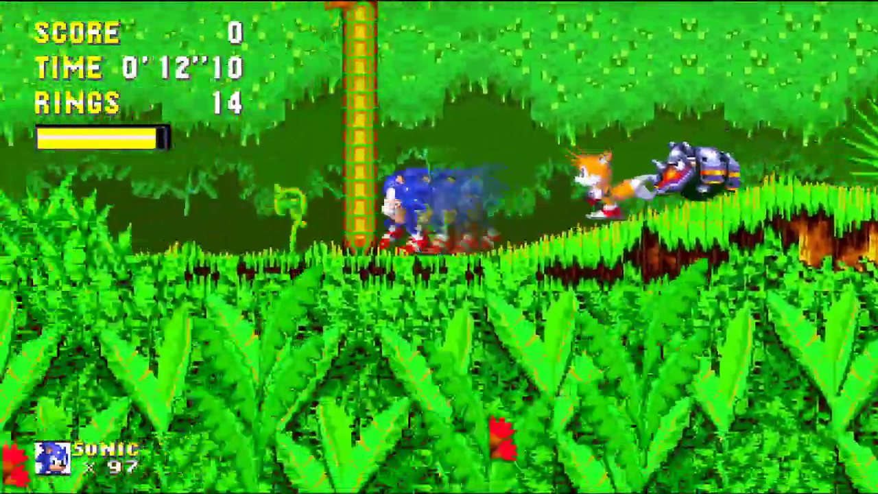
pyautogui.press('Left')
pyautogui.press('a')
pyautogui.press('Right')
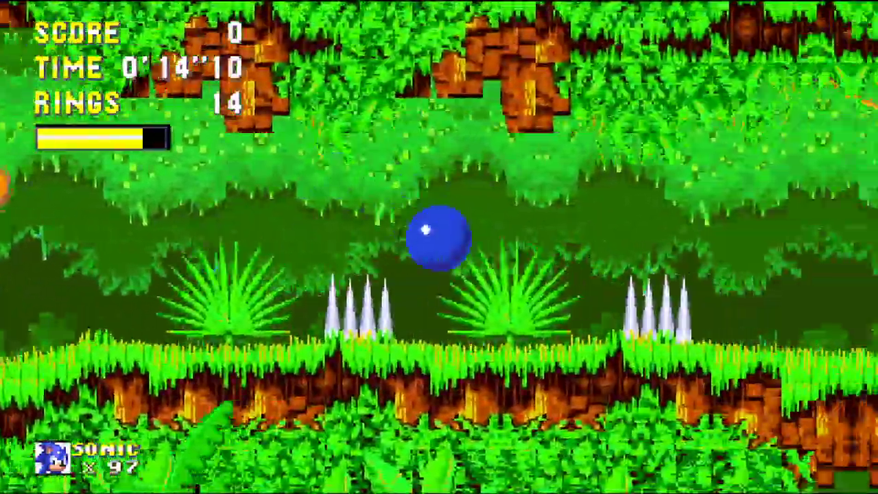
pyautogui.press('a')
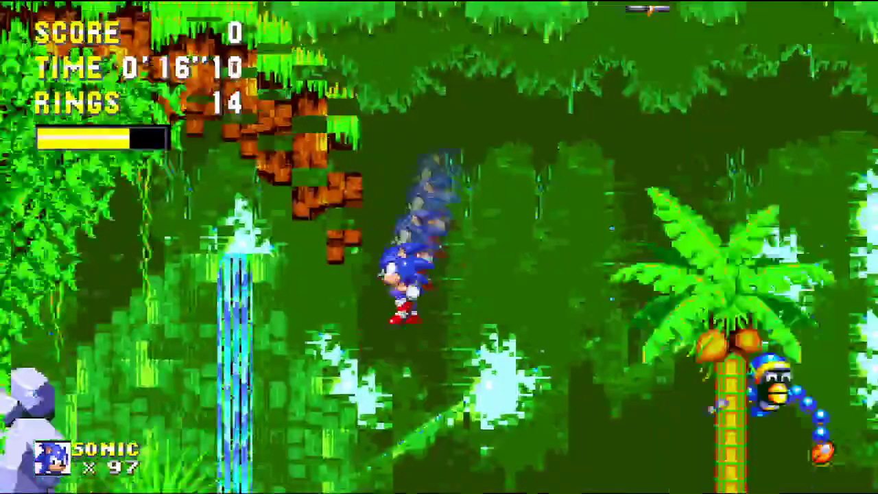
pyautogui.press('a')
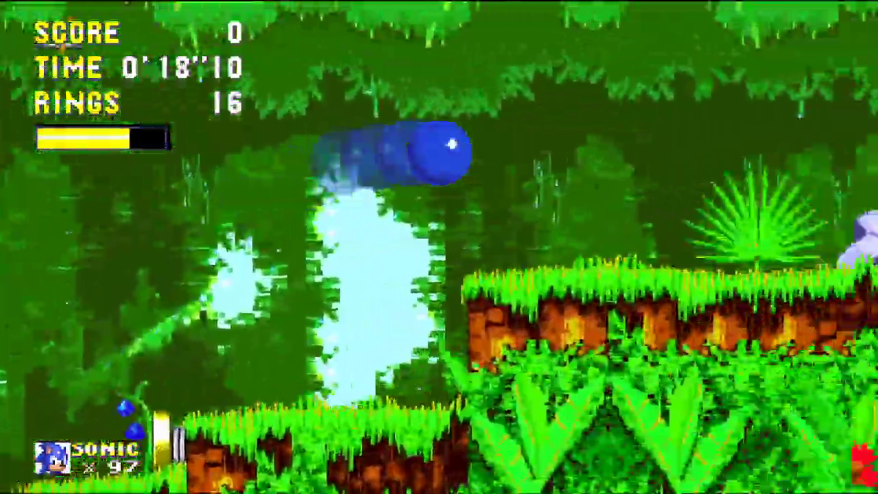
pyautogui.press('a')
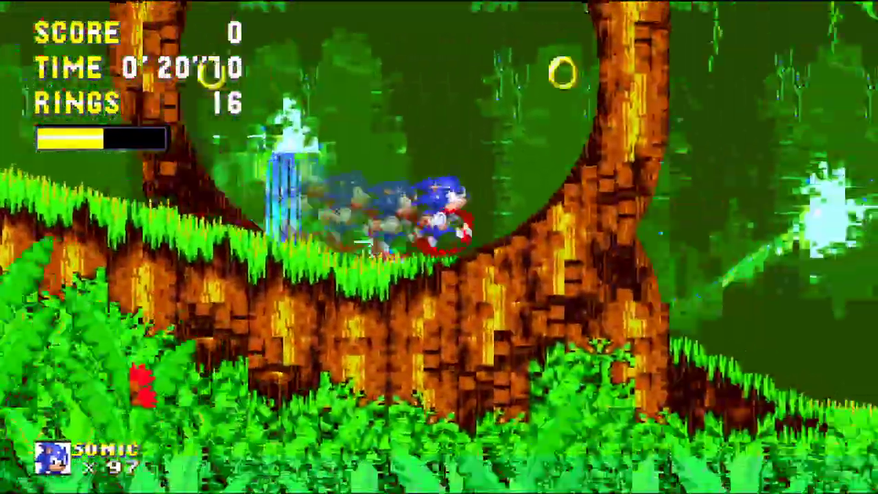